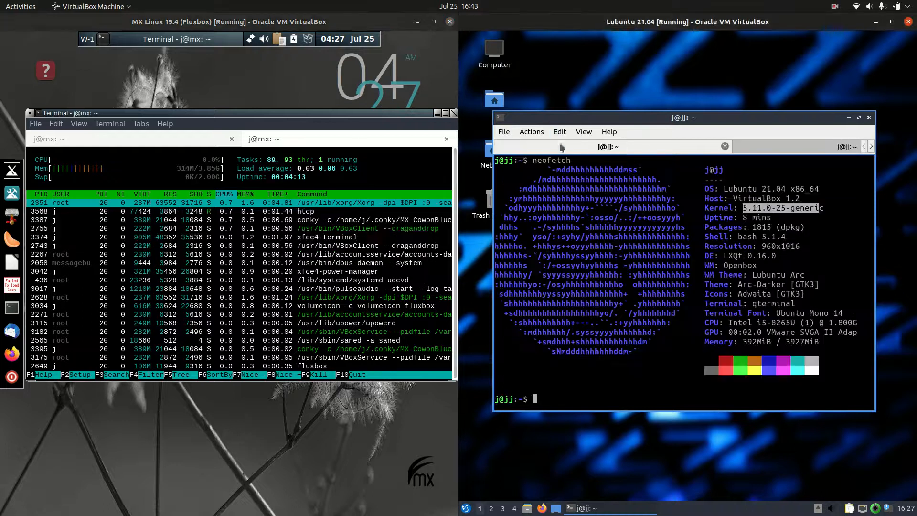
# Step: Bring up neofetch in the MX terminal, arrange both terminal windows, and pick out Lubuntu's LXQt desktop name
pyautogui.click(140, 138)
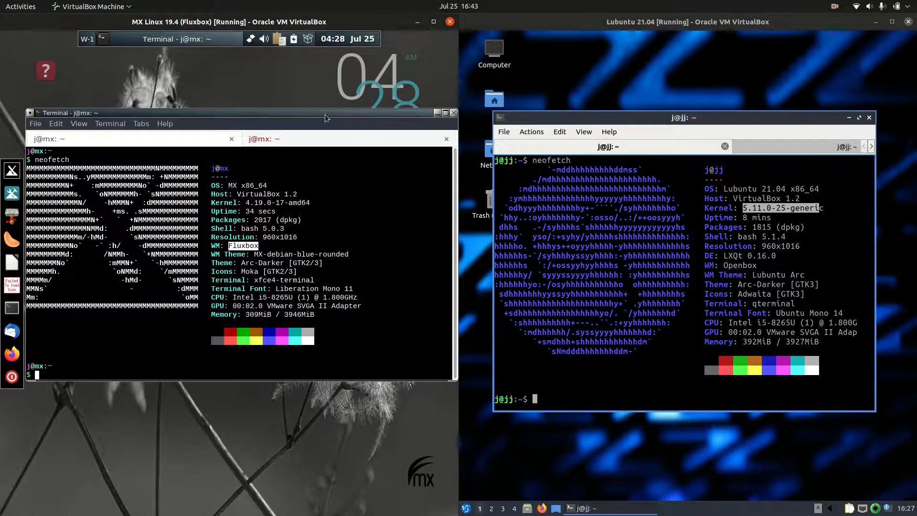
pyautogui.moveTo(301, 116); pyautogui.dragTo(289, 123)
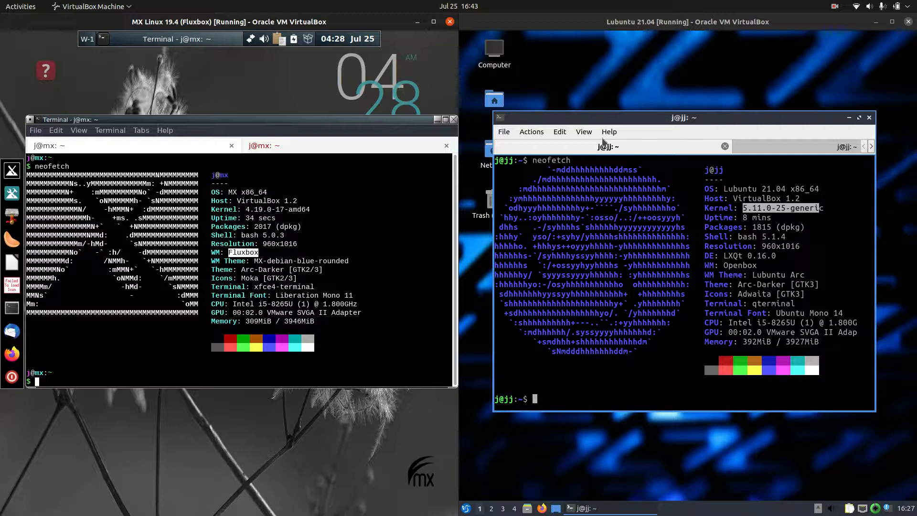
pyautogui.moveTo(624, 121); pyautogui.dragTo(644, 110)
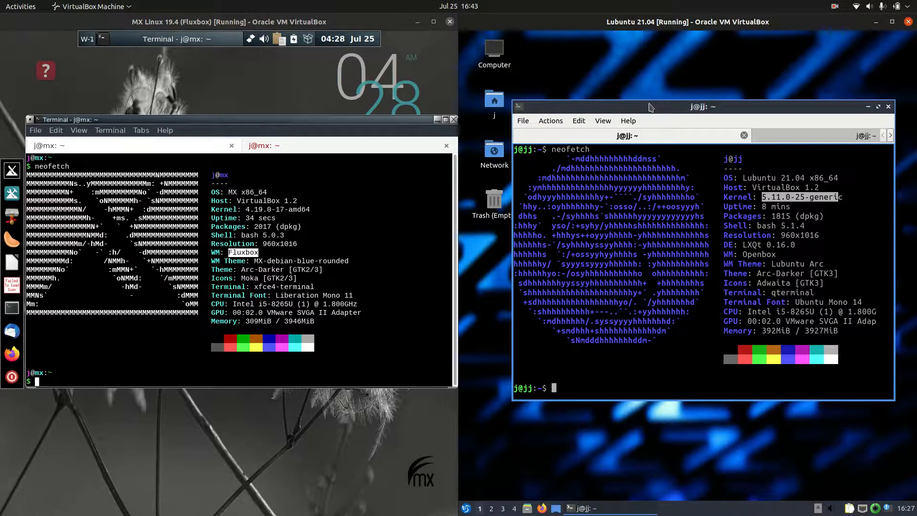
pyautogui.doubleClick(755, 240)
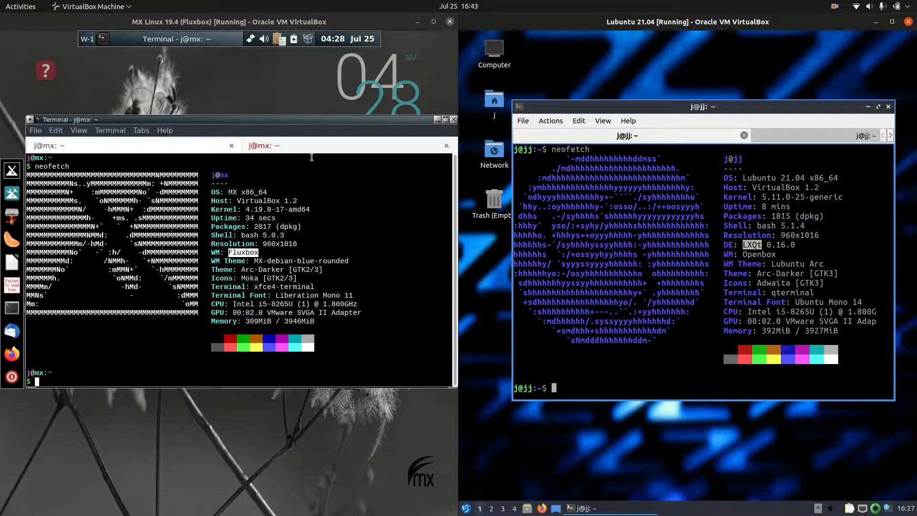
# Step: Switch both terminals to htop, briefly revisiting MX Linux's neofetch summary before returning to htop
pyautogui.click(263, 146)
pyautogui.scroll(-1, 579, 136)
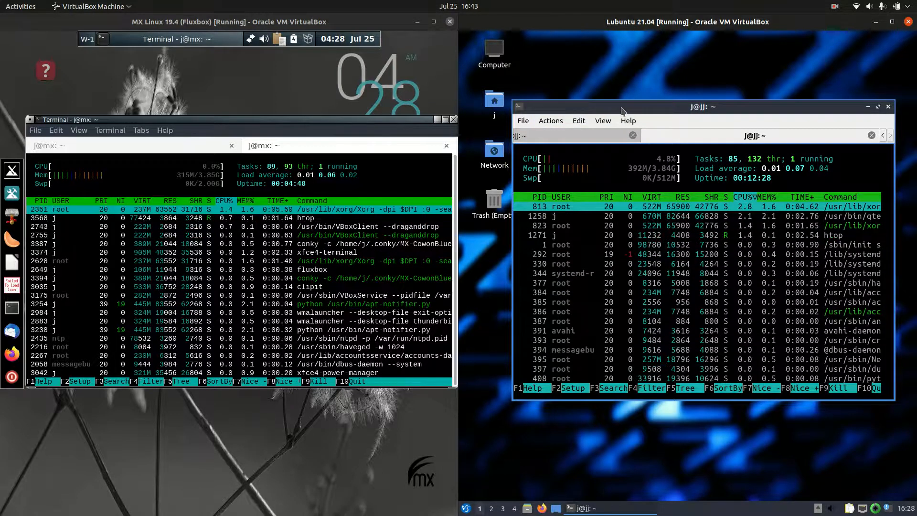
pyautogui.moveTo(619, 105)
pyautogui.mouseDown()
pyautogui.moveTo(607, 82)
pyautogui.moveTo(627, 108)
pyautogui.mouseUp()
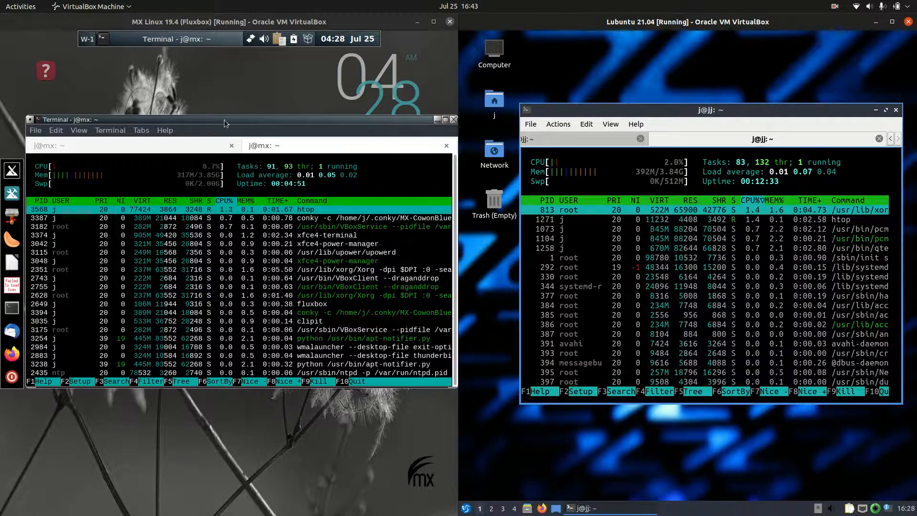
pyautogui.moveTo(223, 121); pyautogui.dragTo(218, 119)
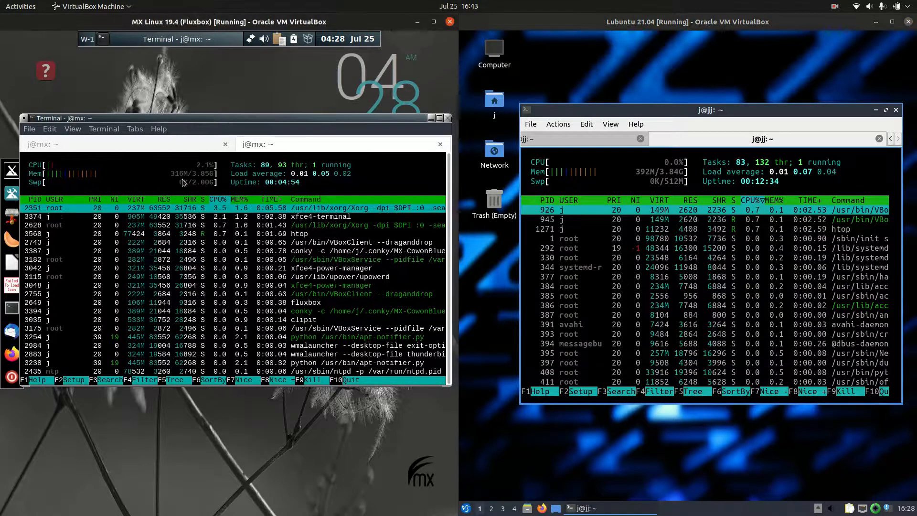
pyautogui.click(180, 142)
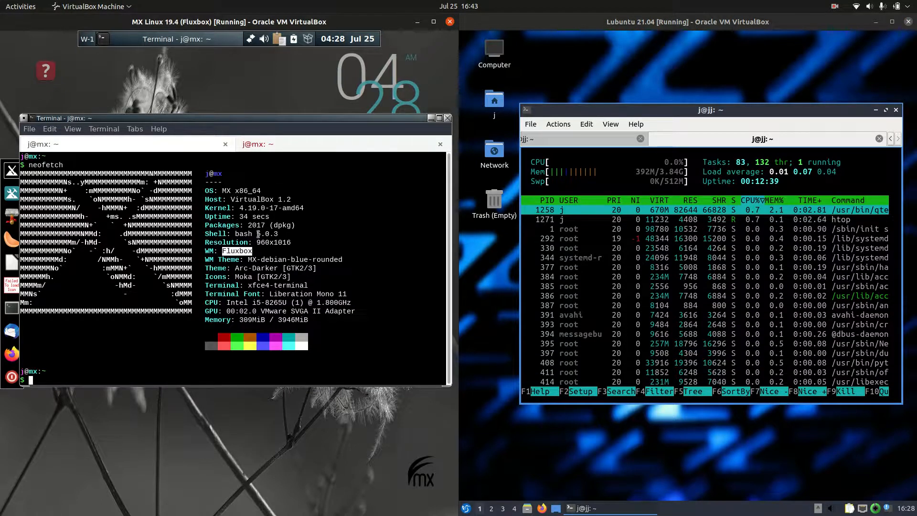
pyautogui.click(295, 140)
# Step: Pop up and dismiss the Fluxbox root menu on the MX desktop, then reposition the Lubuntu terminal
pyautogui.rightClick(150, 90)
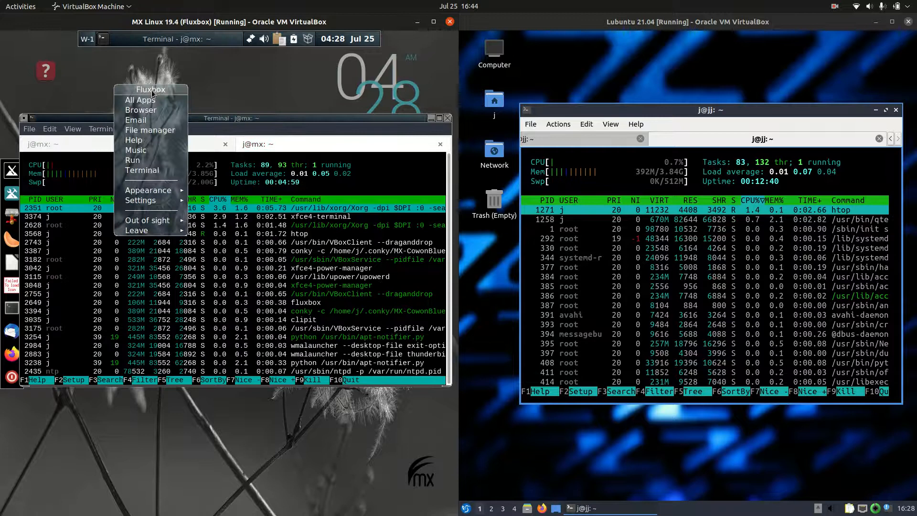
pyautogui.rightClick(114, 393)
pyautogui.click(113, 393)
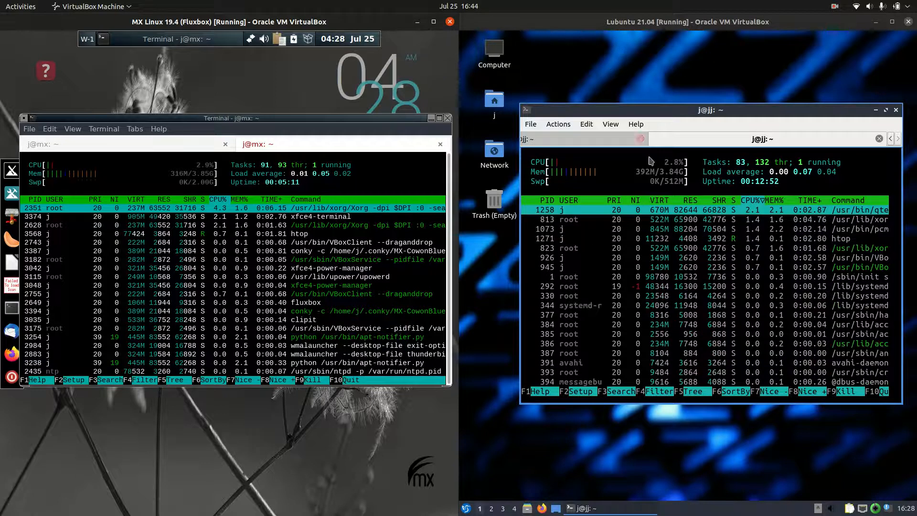
pyautogui.moveTo(699, 114); pyautogui.dragTo(683, 106)
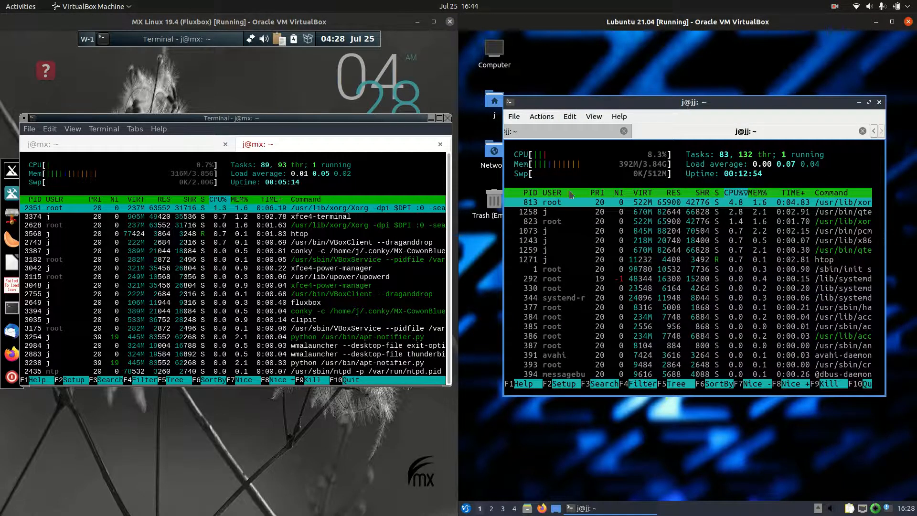
# Step: Return the Lubuntu terminal to neofetch after a glance at htop and highlight its kernel 5.11.0-25-generic
pyautogui.click(570, 132)
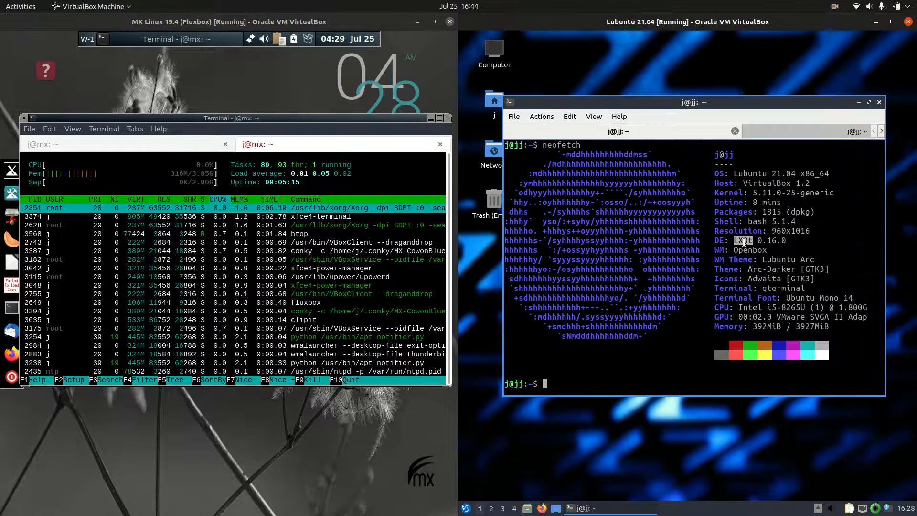
pyautogui.click(774, 134)
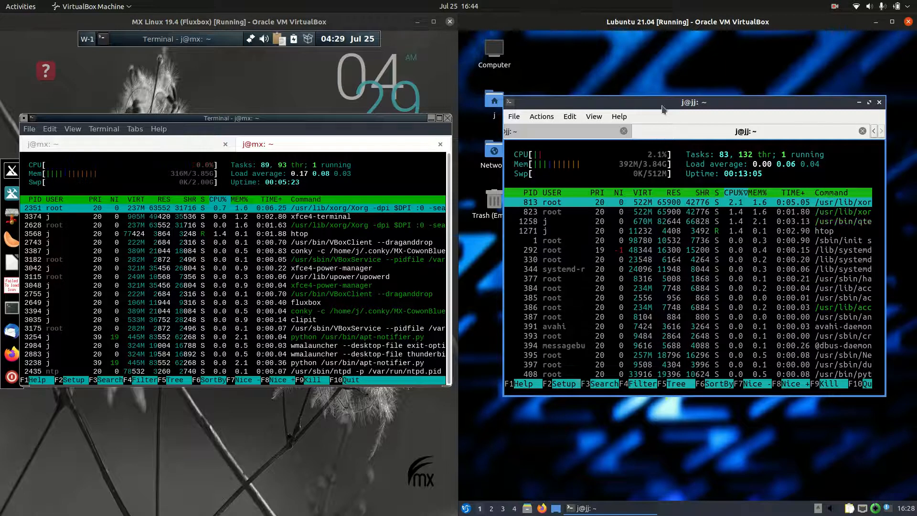
pyautogui.moveTo(663, 108); pyautogui.dragTo(682, 108)
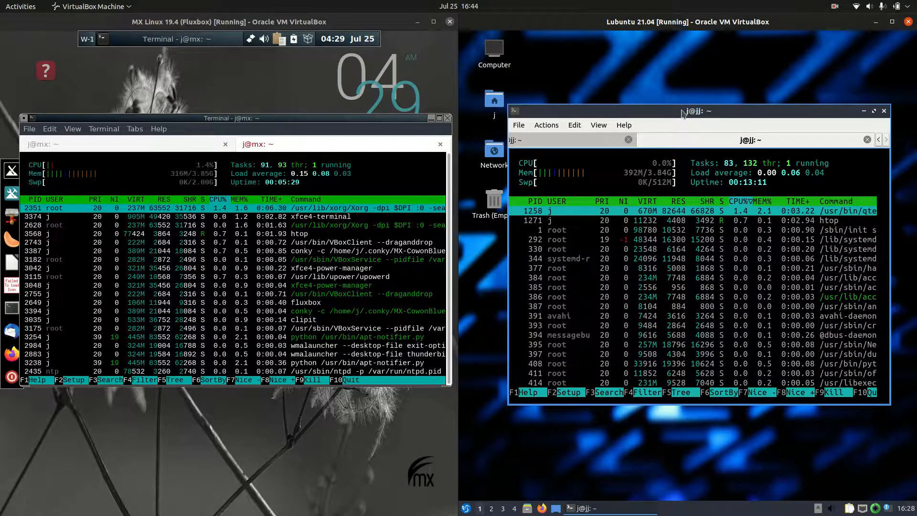
pyautogui.click(579, 140)
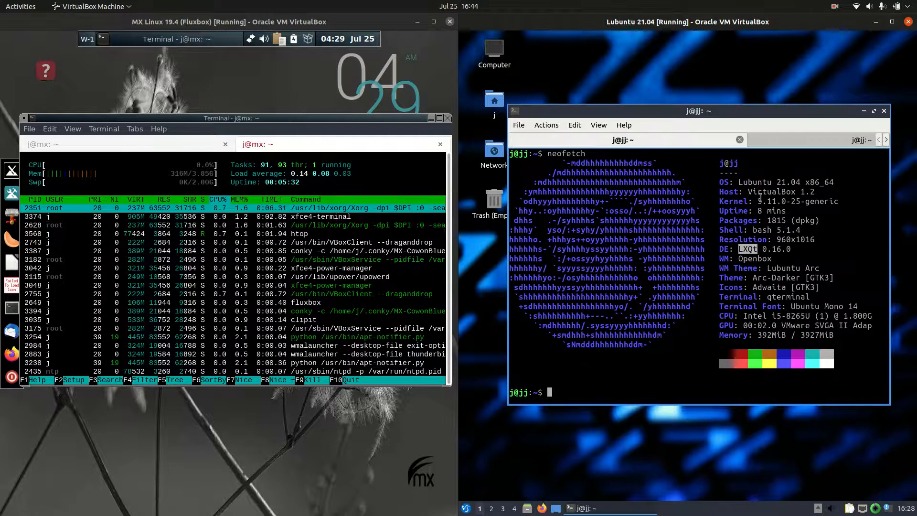
pyautogui.moveTo(753, 202); pyautogui.dragTo(858, 204)
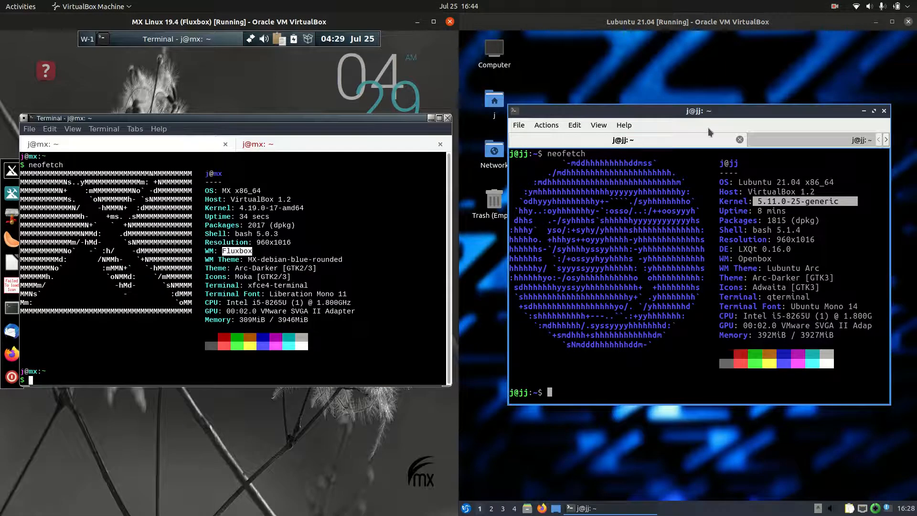
# Step: Highlight MX Linux's x86_64 OS value and kernel 4.19.0-17-amd64 in its neofetch output
pyautogui.click(301, 174)
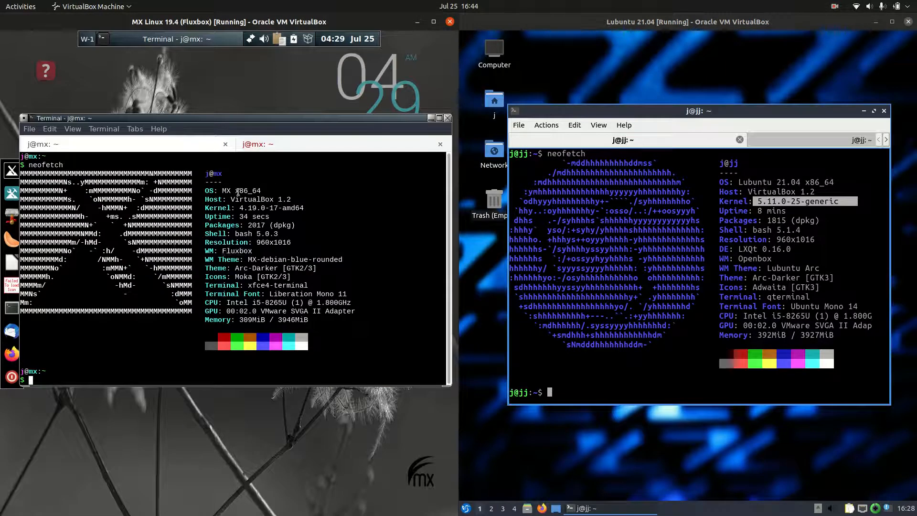
pyautogui.moveTo(222, 192); pyautogui.dragTo(261, 190)
pyautogui.moveTo(236, 207); pyautogui.dragTo(313, 208)
pyautogui.moveTo(230, 207); pyautogui.dragTo(284, 205)
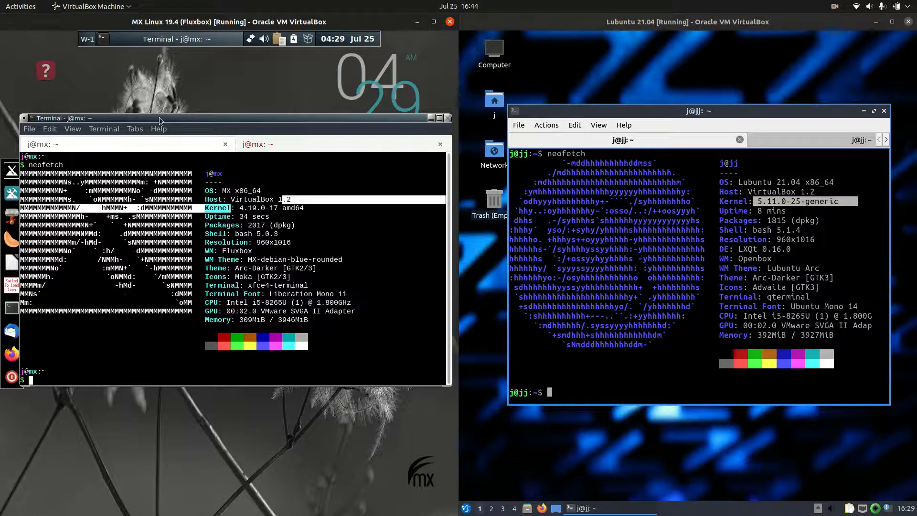
# Step: Switch the MX Linux terminal back to htop
pyautogui.click(271, 147)
pyautogui.moveTo(245, 120)
pyautogui.mouseDown()
pyautogui.moveTo(239, 117)
pyautogui.moveTo(246, 125)
pyautogui.mouseUp()
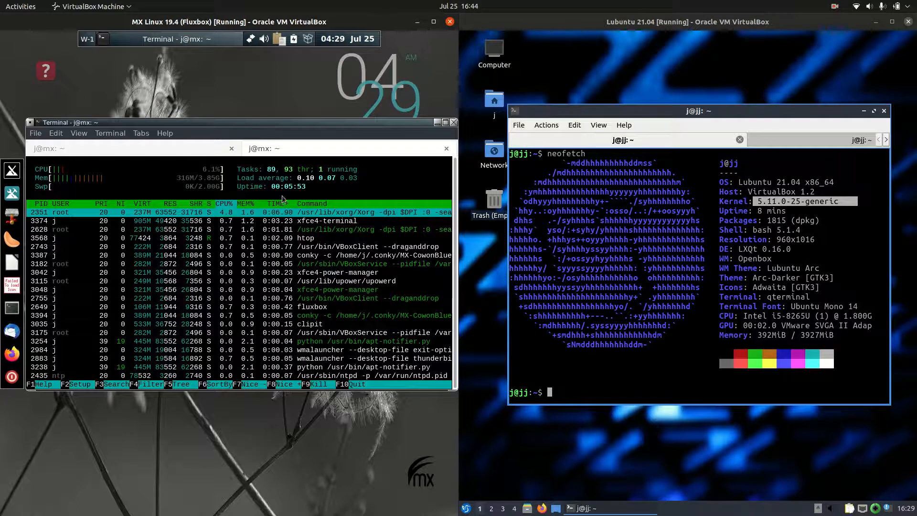
pyautogui.rightClick(233, 422)
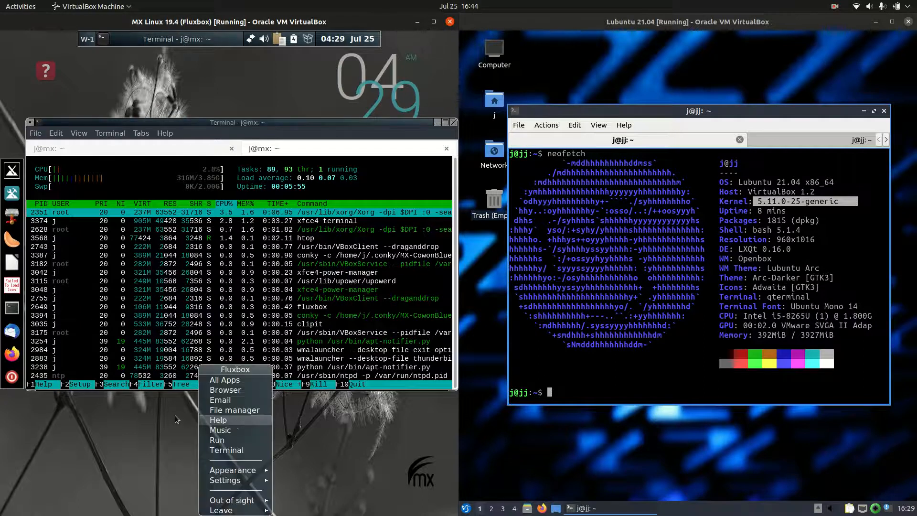
pyautogui.click(247, 390)
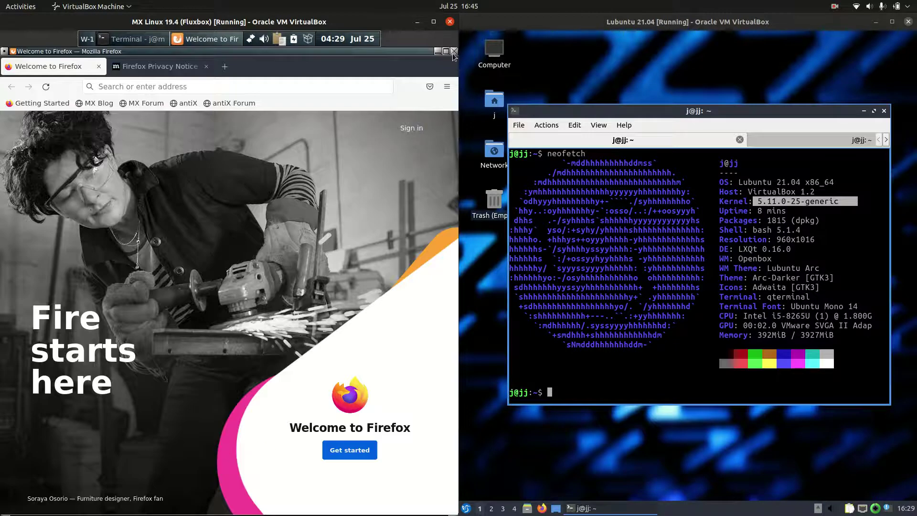
pyautogui.click(453, 53)
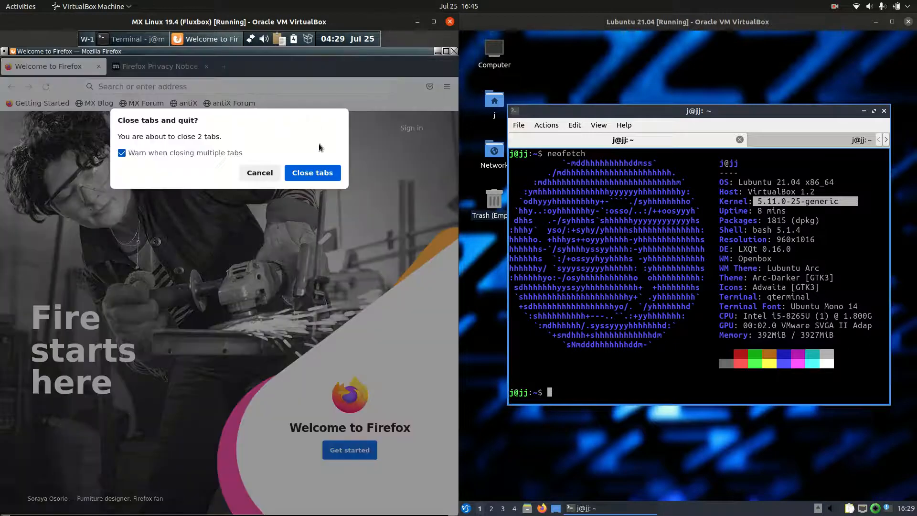
pyautogui.click(265, 173)
pyautogui.click(453, 53)
pyautogui.click(303, 169)
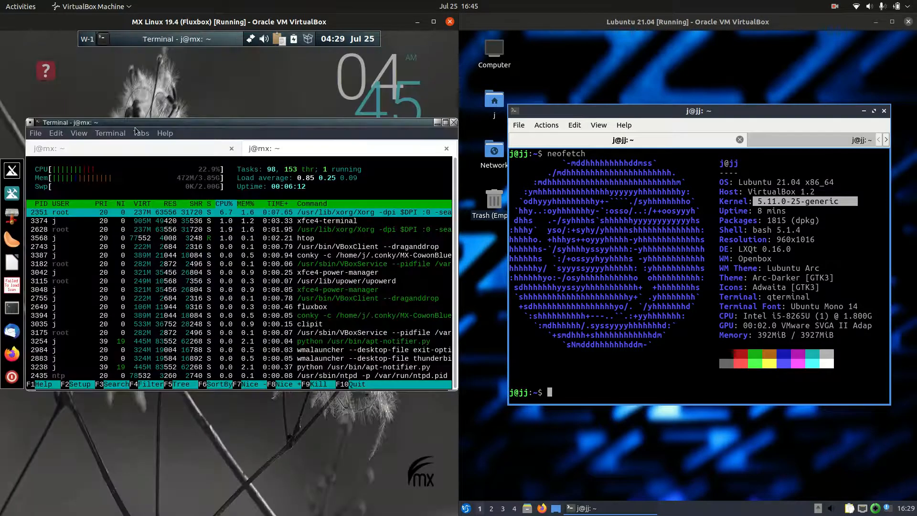